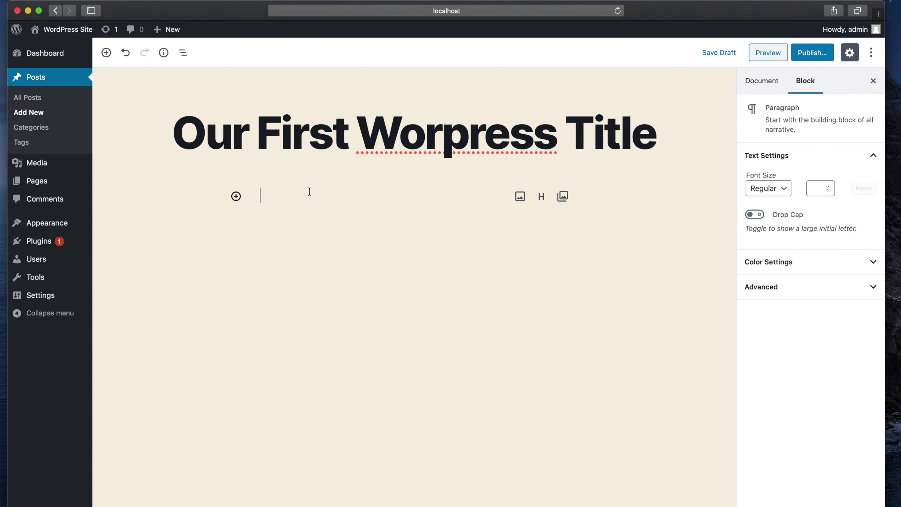
Step: Write "our wordpress website." in the post body and paste copies of it until the first paragraph fills eight lines
text(our word)
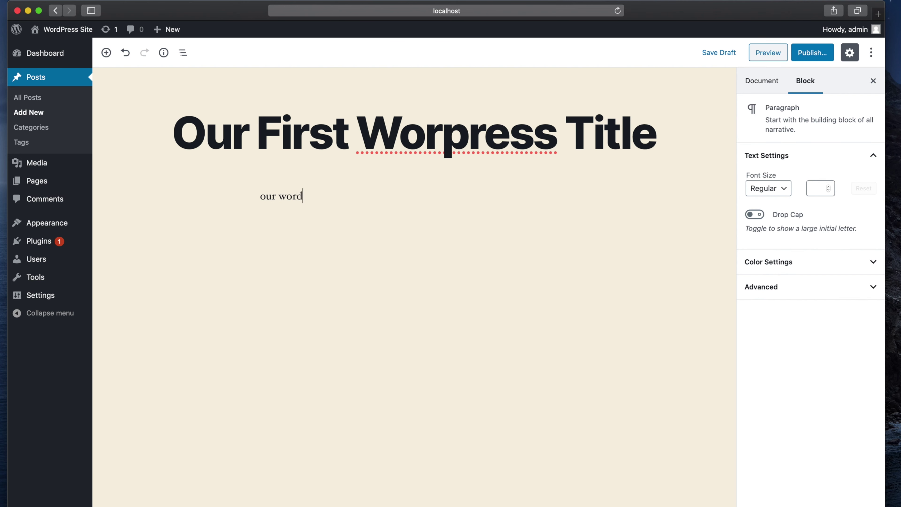
text(press website.)
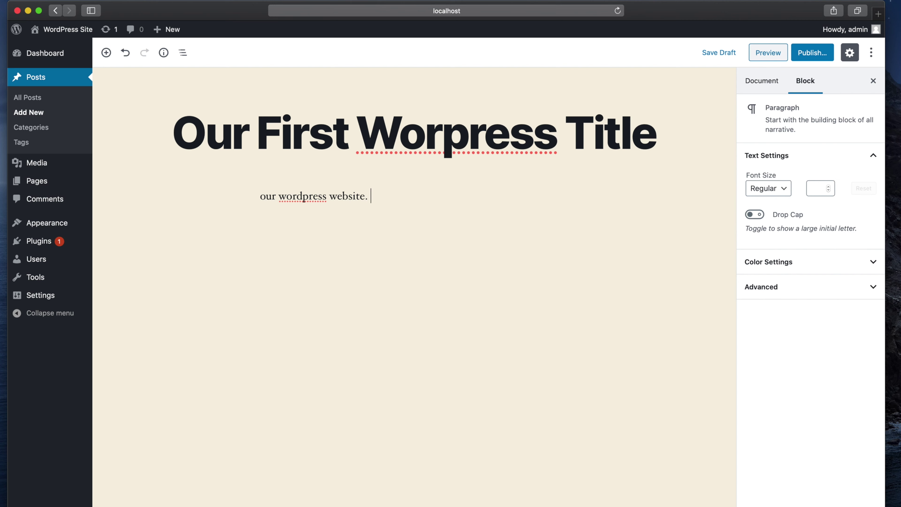
key(super+a)
key(super+c)
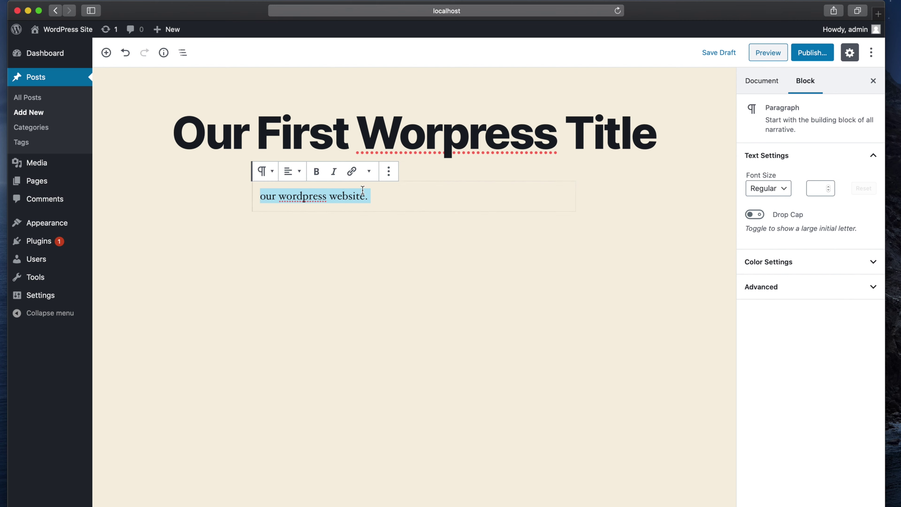
click(376, 196)
key(super+v)
key(super+v)
key(super+v)
key(super+v)
key(super+v)
key(super+v)
key(super+v)
key(super+v)
key(super+v)
key(super+v)
key(super+v)
key(super+v)
key(super+v)
key(super+v)
key(super+v)
key(super+v)
key(super+v)
key(super+v)
key(super+v)
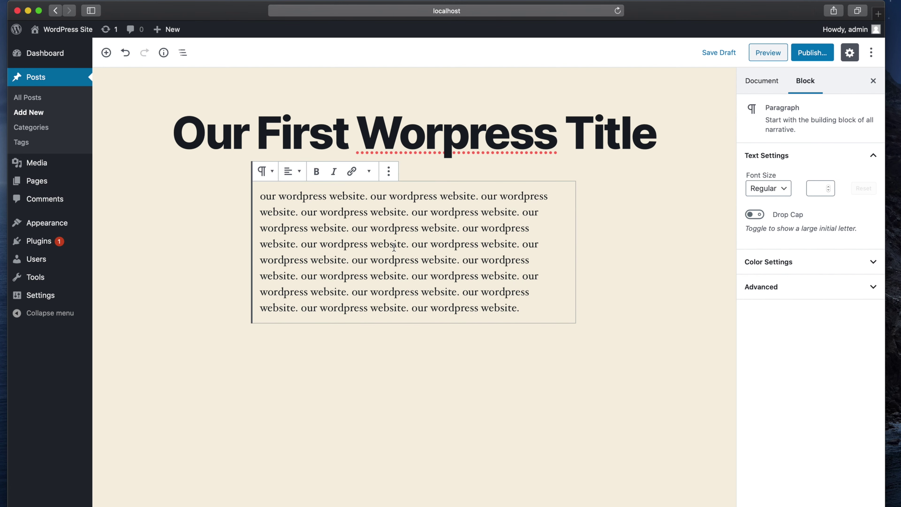
key(Return)
key(Return)
key(Return)
key(BackSpace)
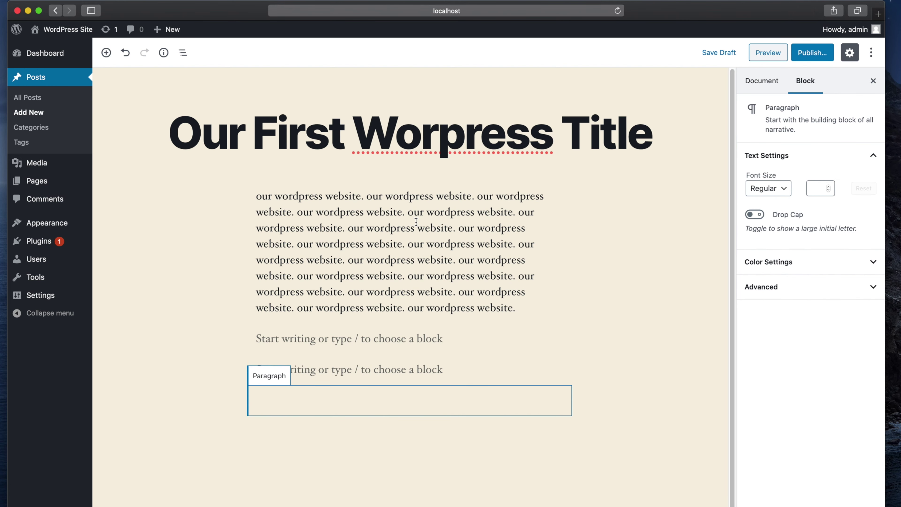
key(BackSpace)
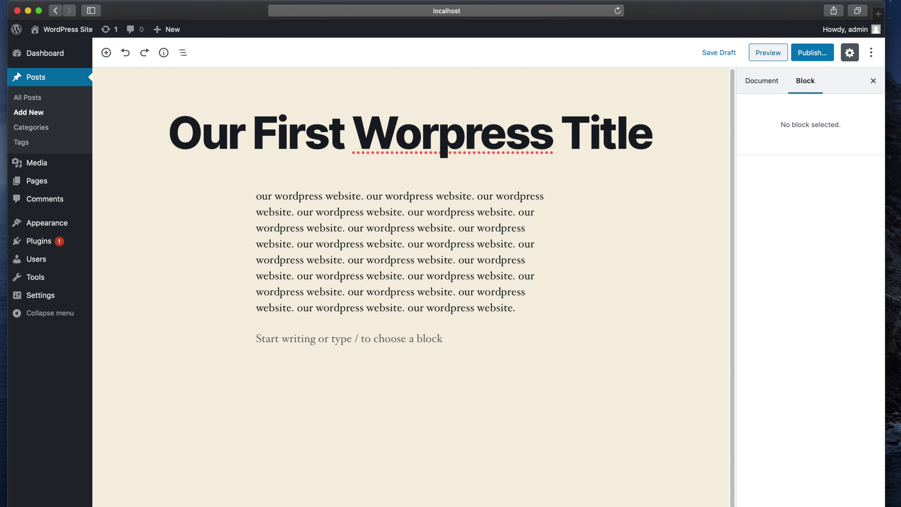
click(402, 212)
drag(174, 134, 659, 132)
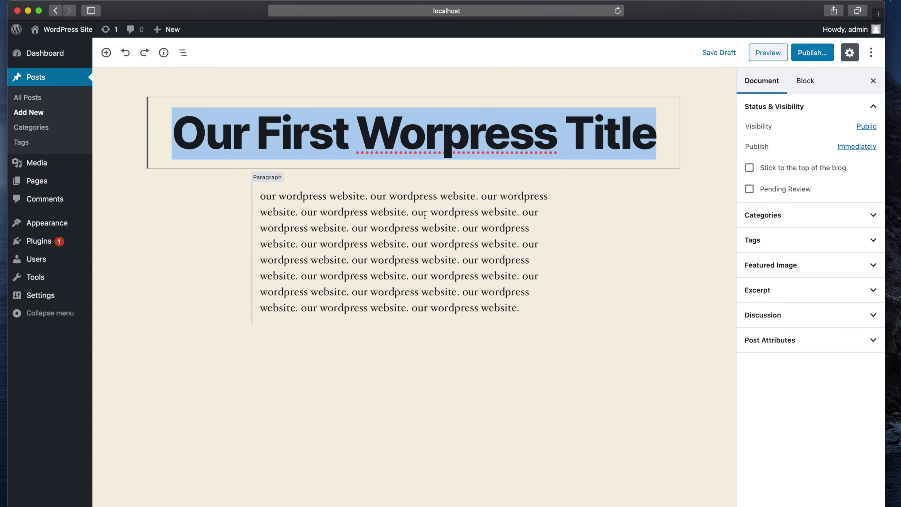
Step: Add a second paragraph below the first, made of repeated "our wordpress website." sentences running over six lines
click(411, 213)
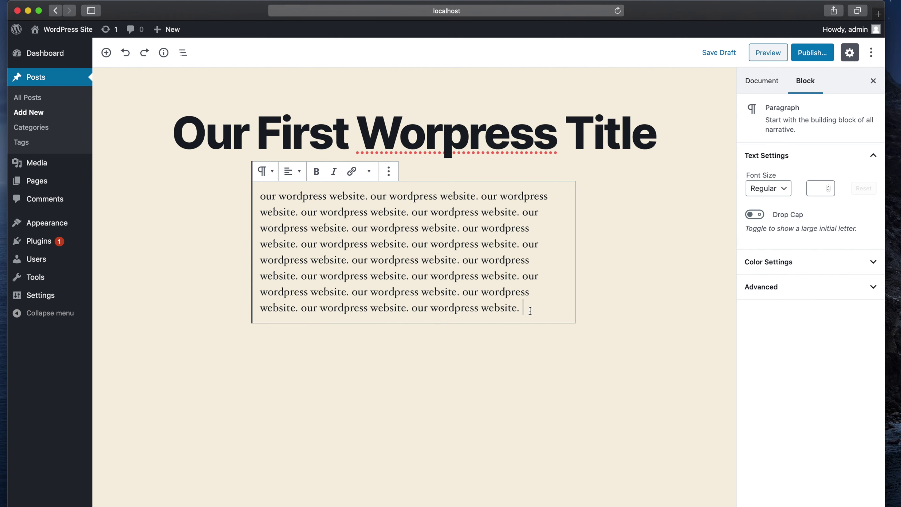
key(Return)
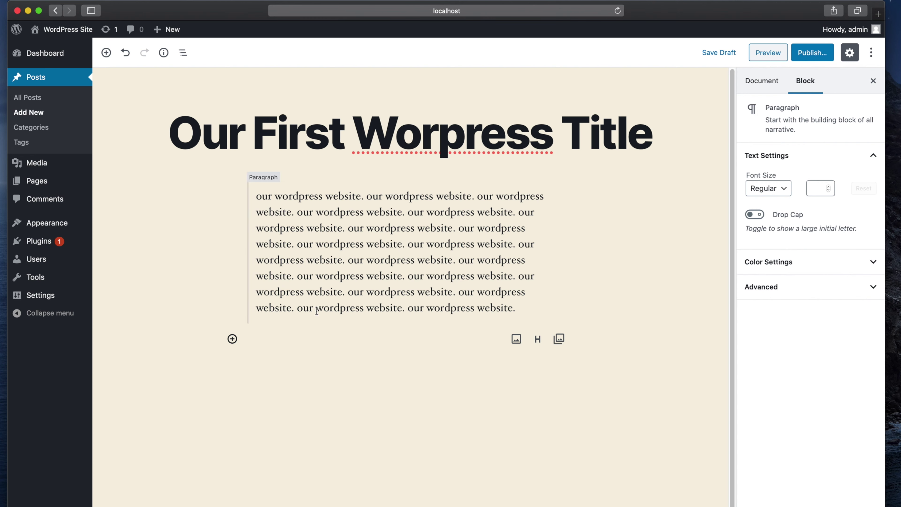
text(our wordpress website. our wordpress website. our wordpress website. our wordpress website. our wordpress website. our wordpress website. our wordpress website. our wordpress website. our wordpress website. our wordpress website. our wordpress website. our wordpress website. our wordpress website. our wordpress website.)
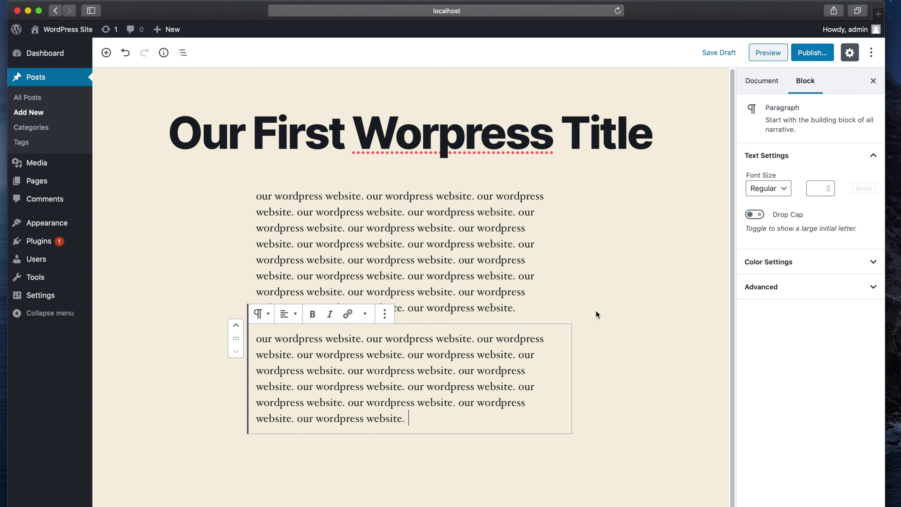
click(657, 284)
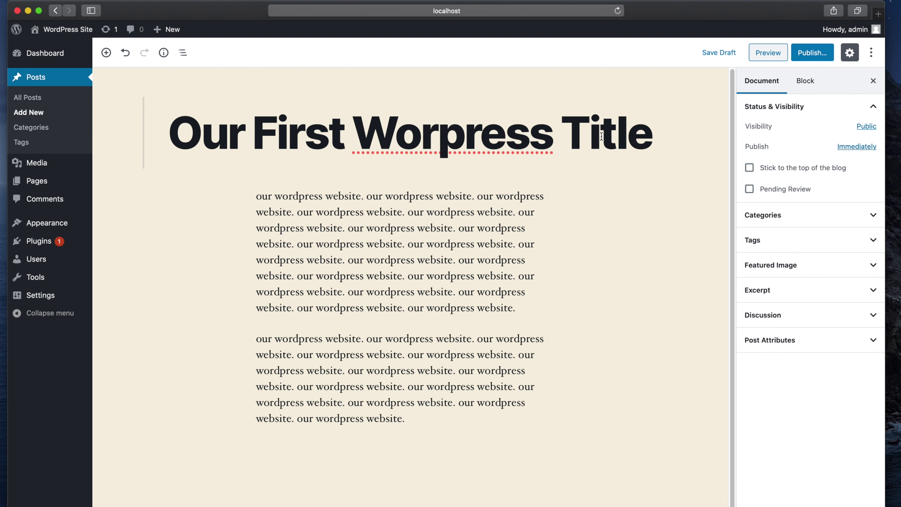
drag(245, 137, 660, 138)
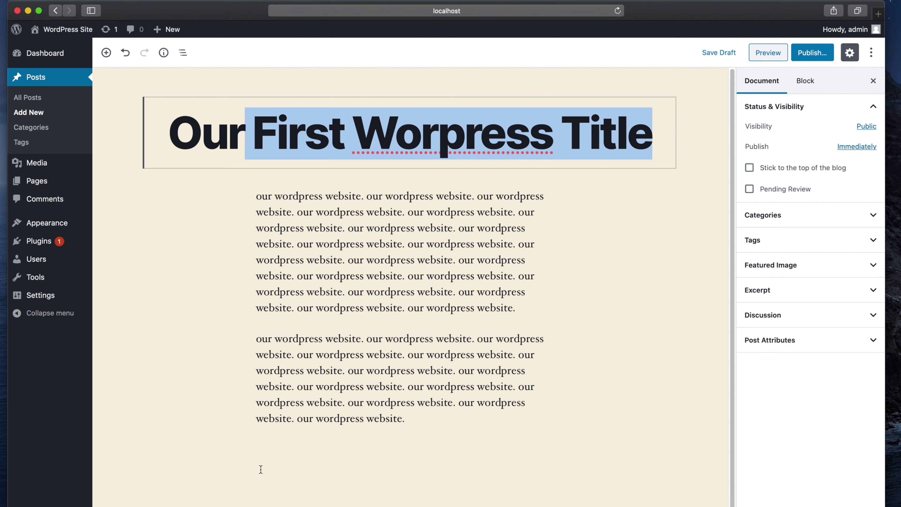
Step: Insert an image block below the second paragraph and upload colour-1885352.jpg from the Downloads folder into it
click(428, 422)
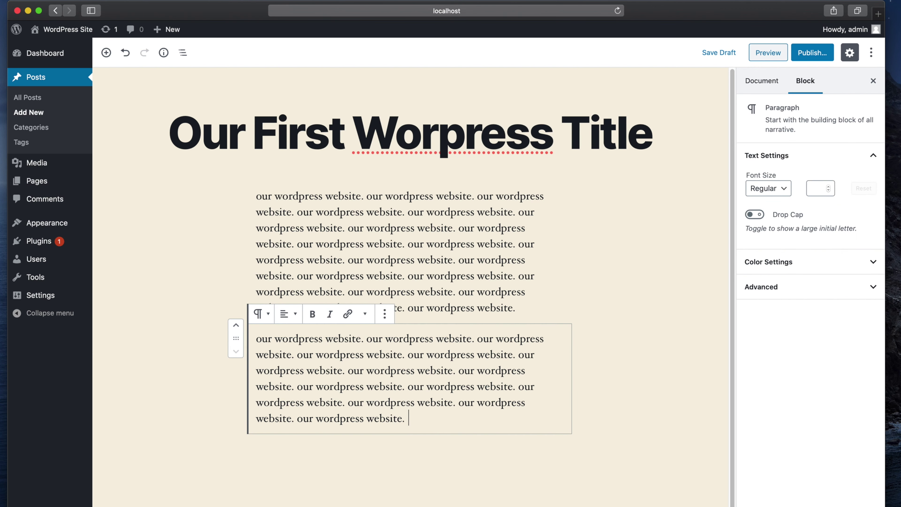
key(Return)
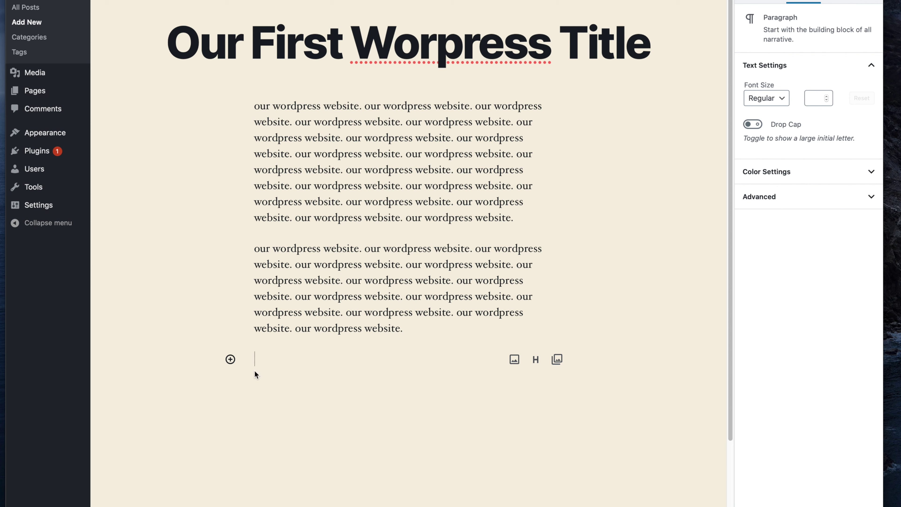
click(515, 359)
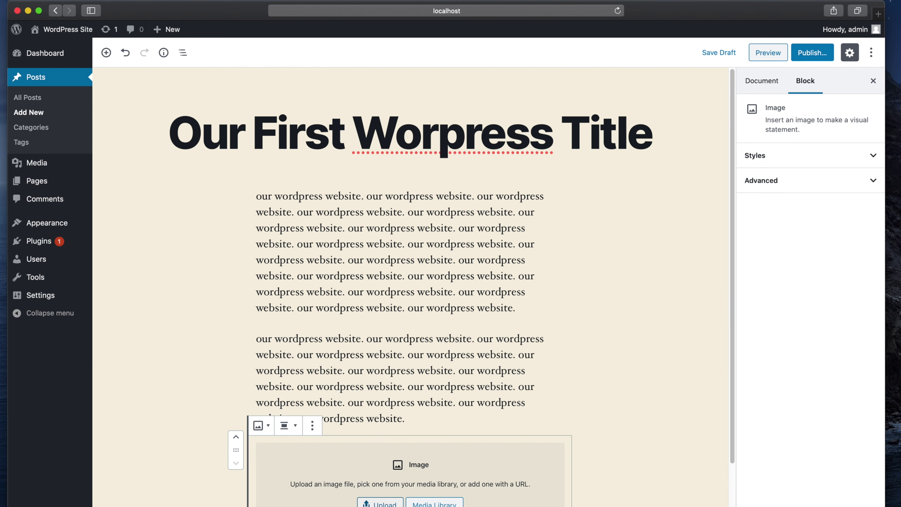
click(389, 504)
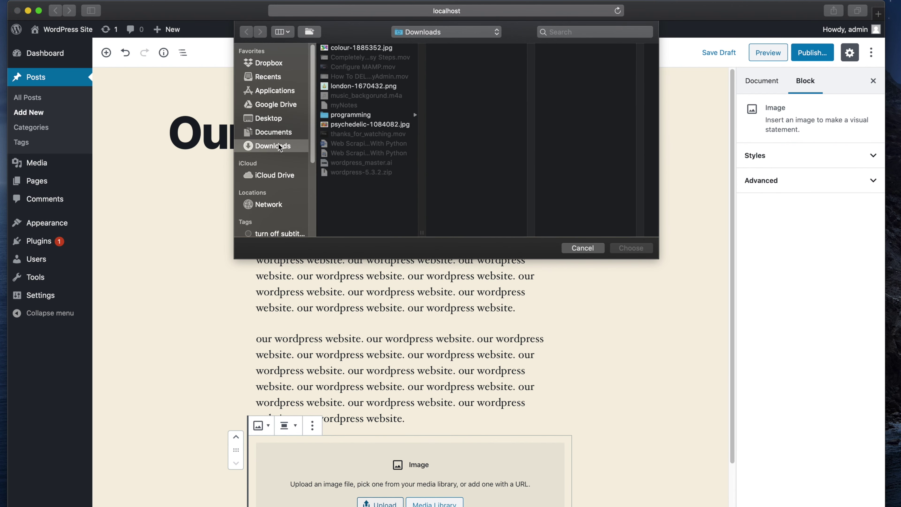
click(373, 52)
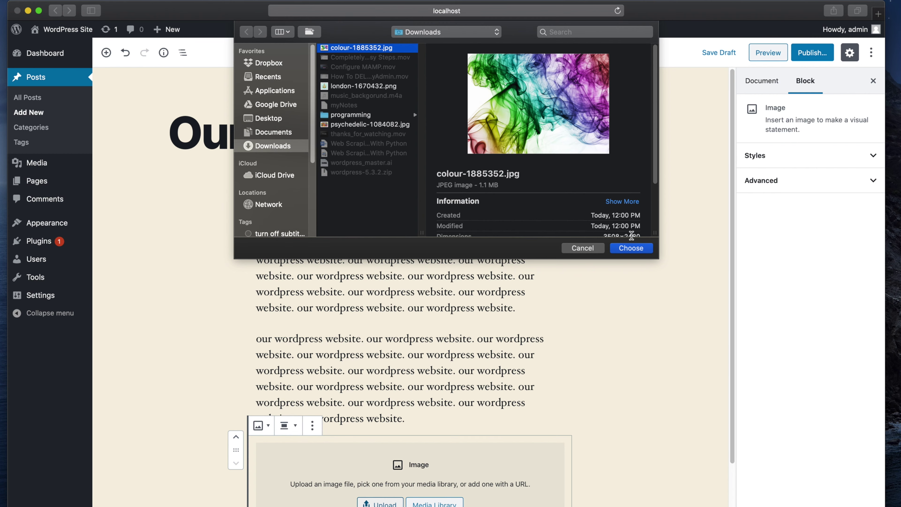
click(631, 248)
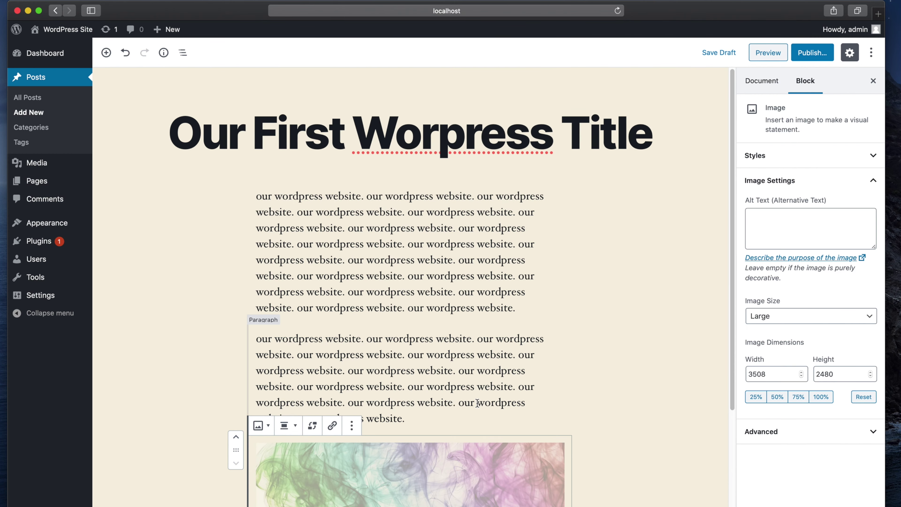
scroll(477, 438, down, 5)
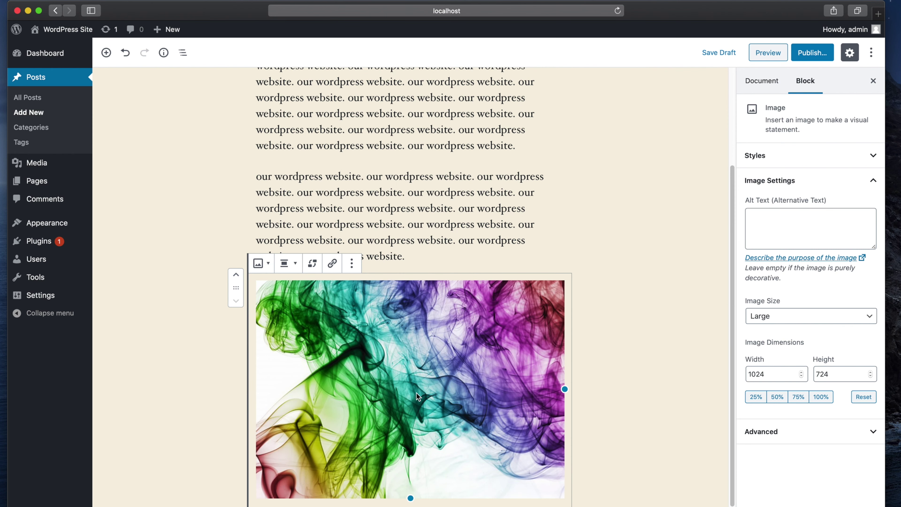
click(598, 433)
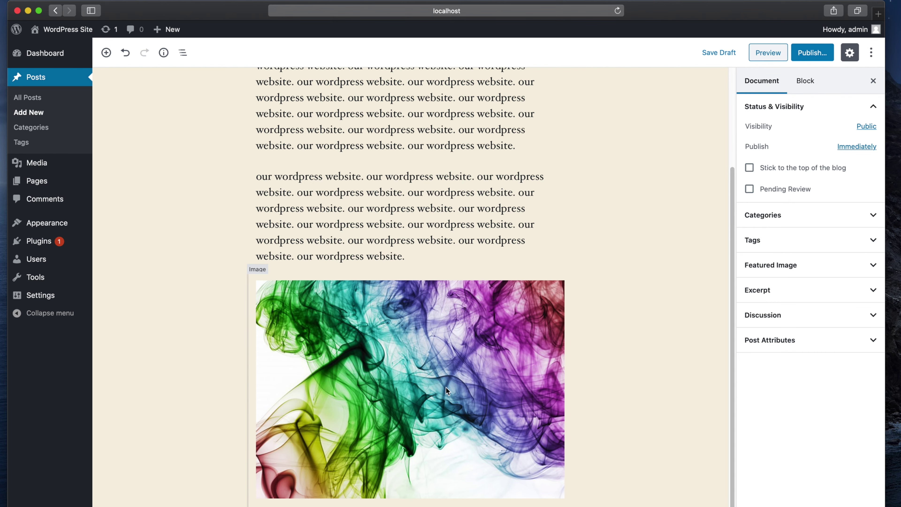
Step: Review the post in the editor, open its preview and inspect the title and category shown there
scroll(441, 389, down, 5)
scroll(441, 388, up, 10)
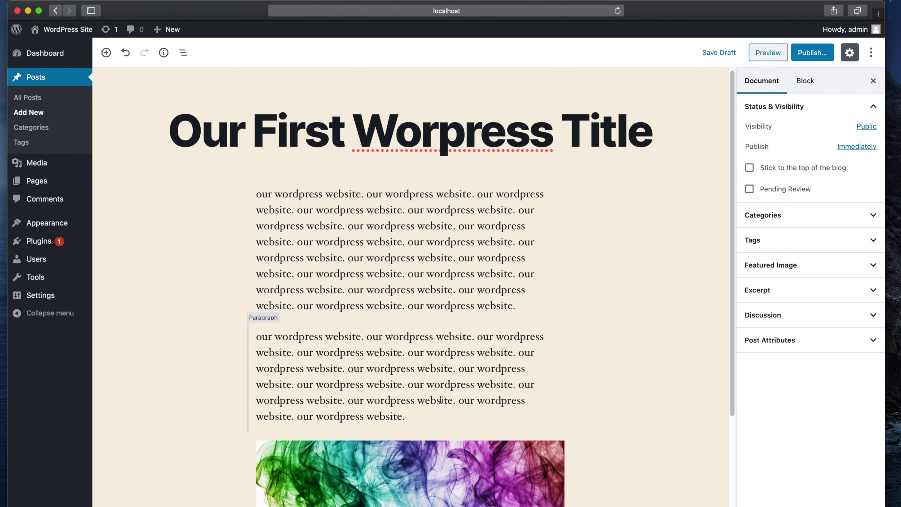
scroll(532, 316, down, 3)
scroll(532, 315, up, 3)
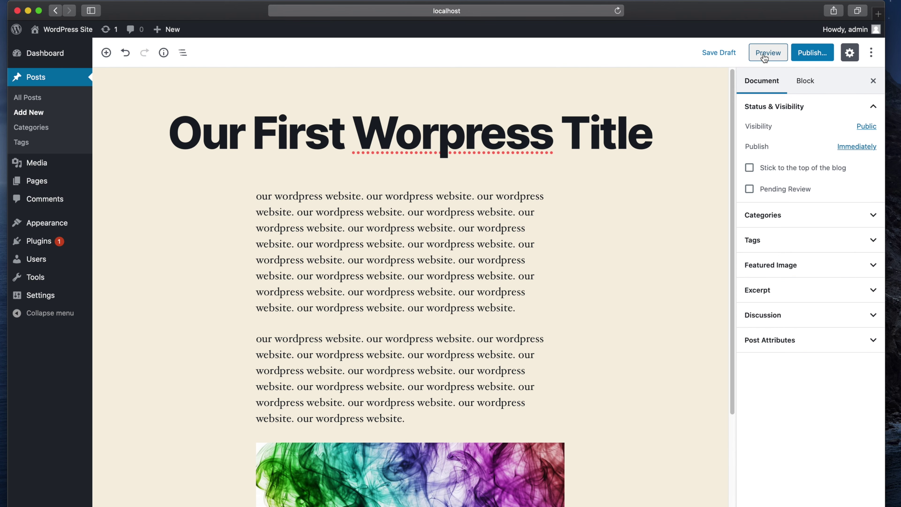
click(776, 56)
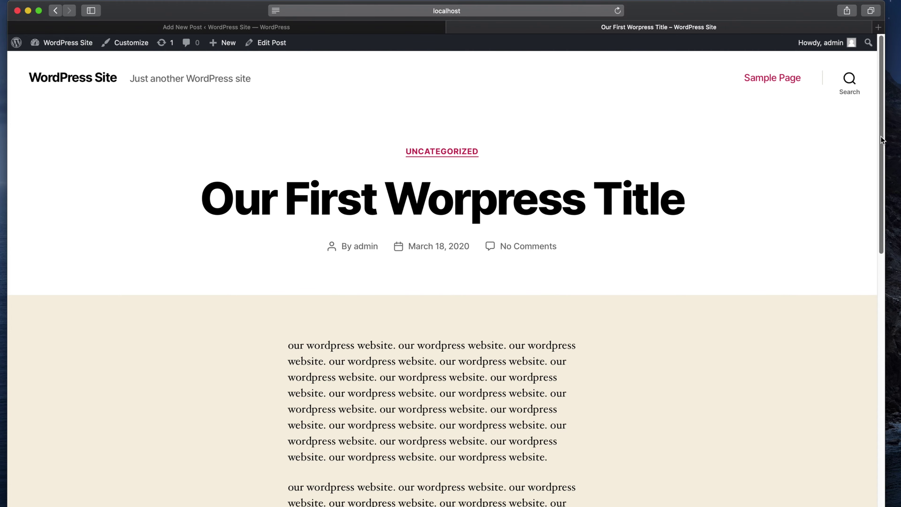
mouse_move(883, 140)
mouse_down()
mouse_move(869, 331)
mouse_move(883, 137)
mouse_up()
drag(203, 195, 659, 206)
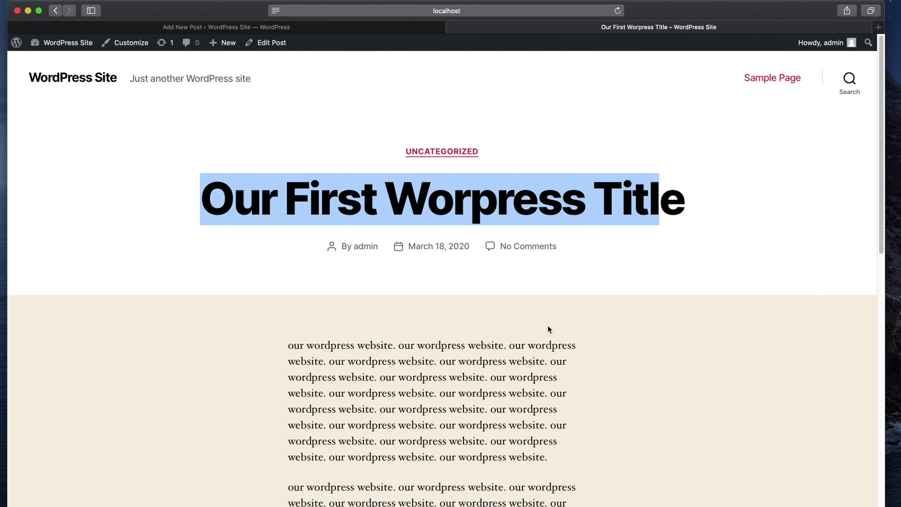
scroll(548, 330, down, 4)
scroll(477, 268, up, 4)
drag(483, 151, 410, 159)
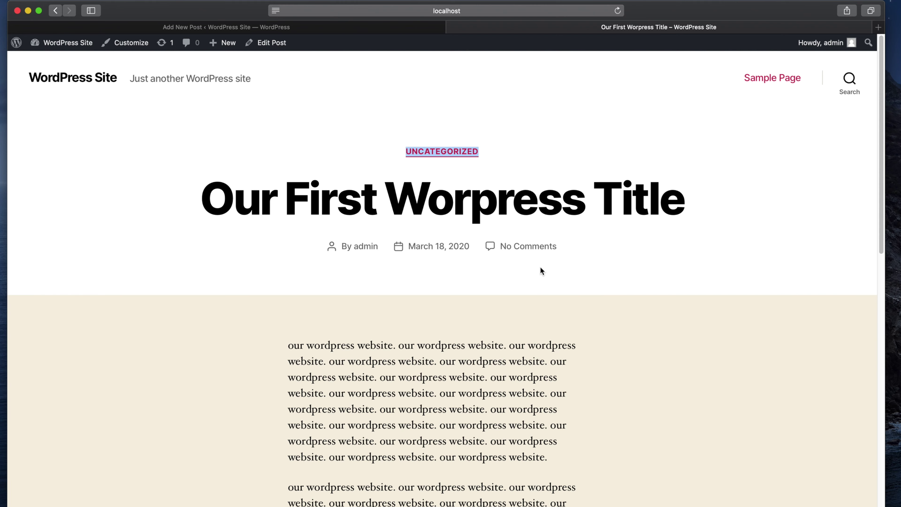
Step: Check how the body paragraphs and the image are laid out in the post preview
scroll(587, 294, down, 3)
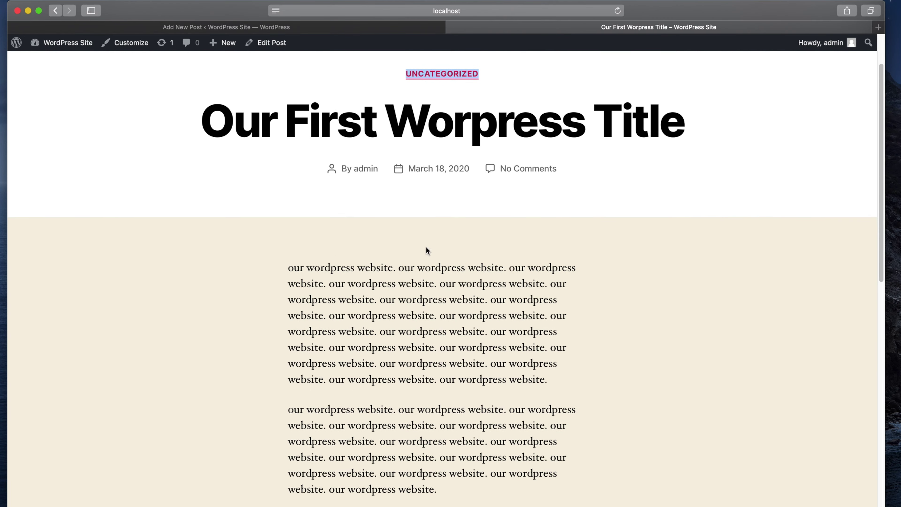
drag(292, 277, 539, 426)
scroll(557, 400, down, 10)
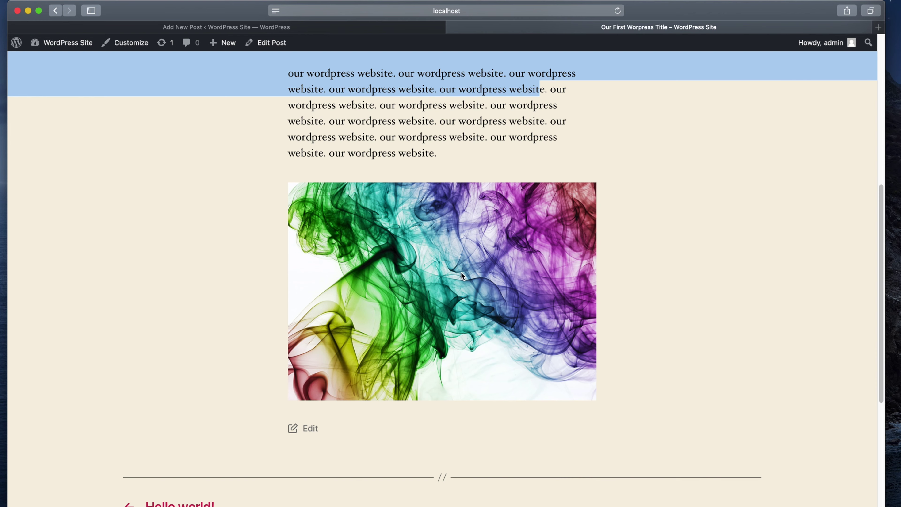
scroll(462, 299, up, 15)
click(600, 374)
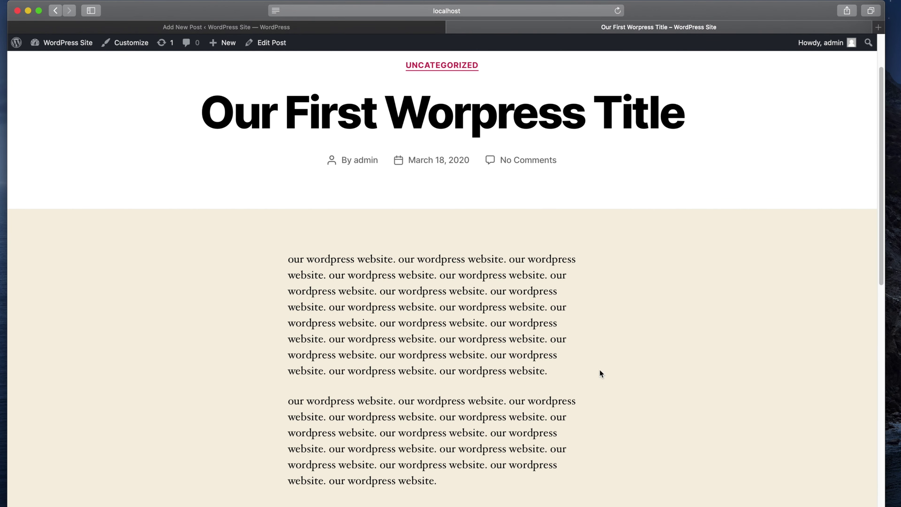
Step: Return to the post editor and look through the Categories, Tags and Featured Image document settings
click(379, 27)
drag(731, 201, 724, 242)
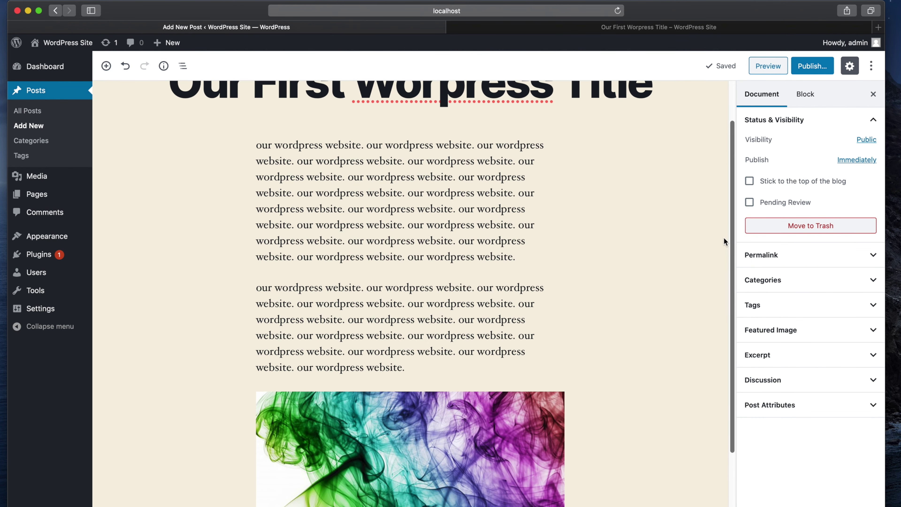
click(872, 280)
click(872, 282)
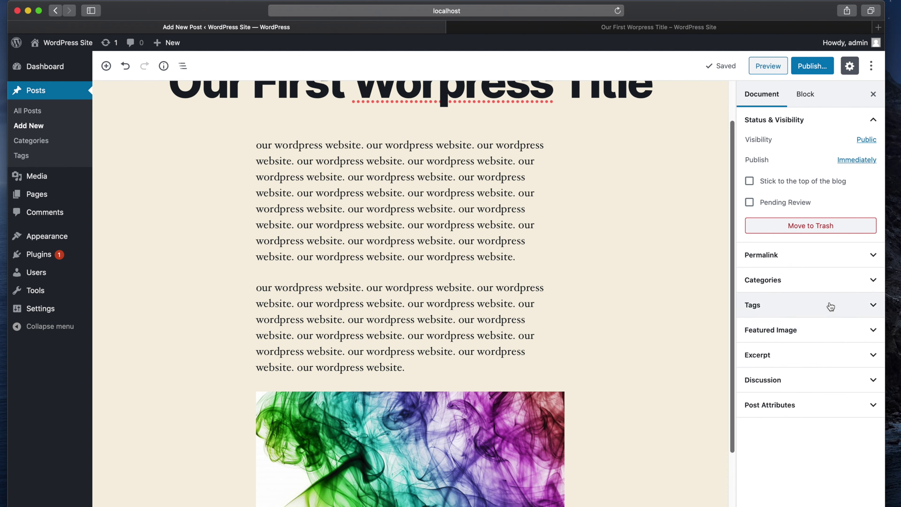
click(846, 306)
click(861, 307)
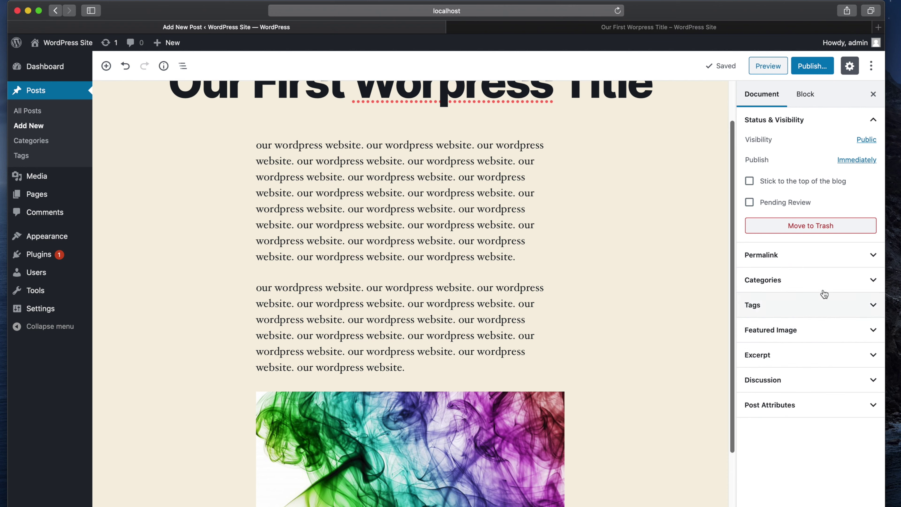
click(869, 332)
click(871, 328)
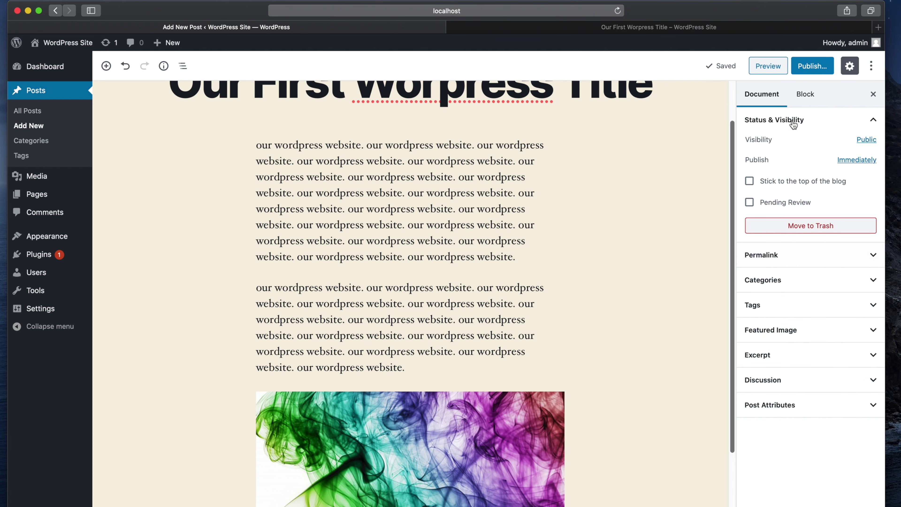
scroll(731, 197, up, 3)
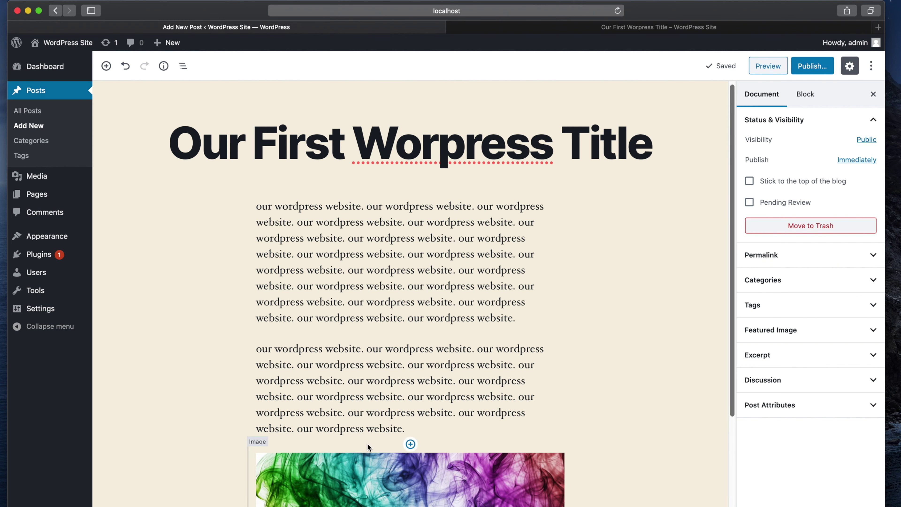
Step: Review the visibility, publish date and tag suggestion in the pre-publish check, and publish the post immediately as Public
click(809, 72)
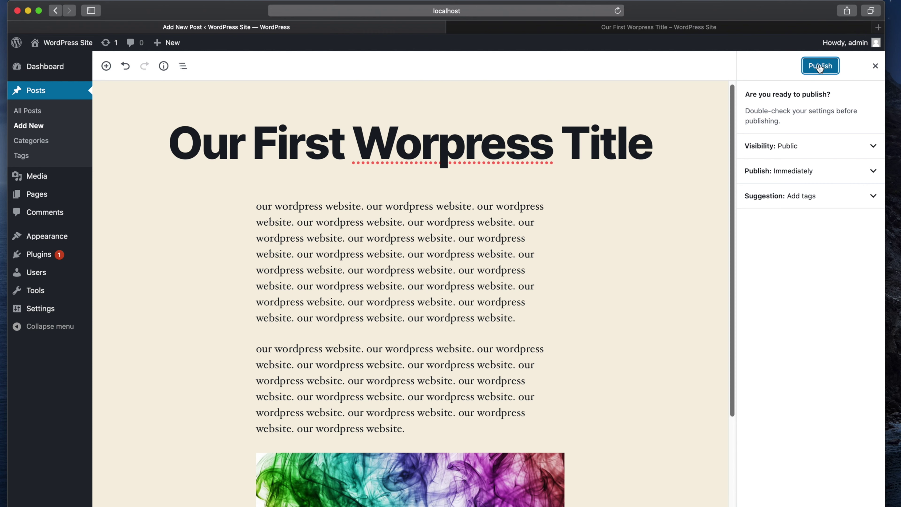
click(871, 146)
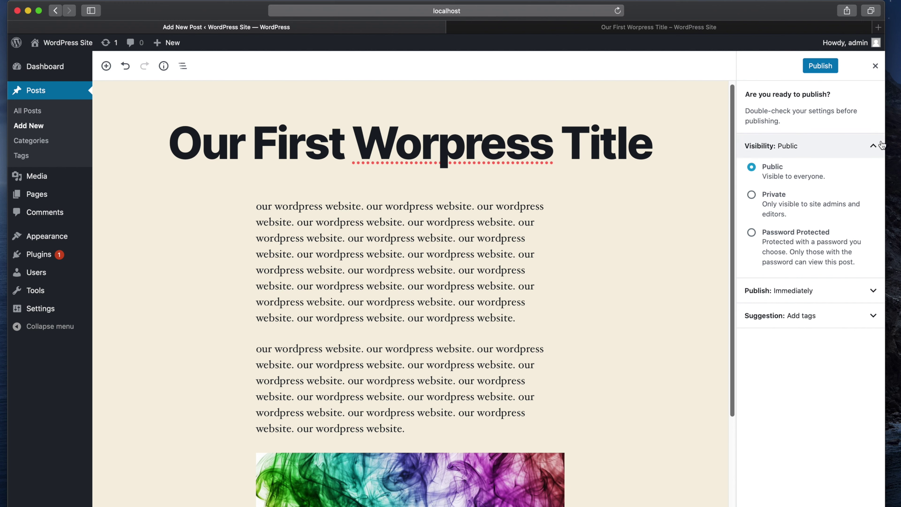
click(872, 148)
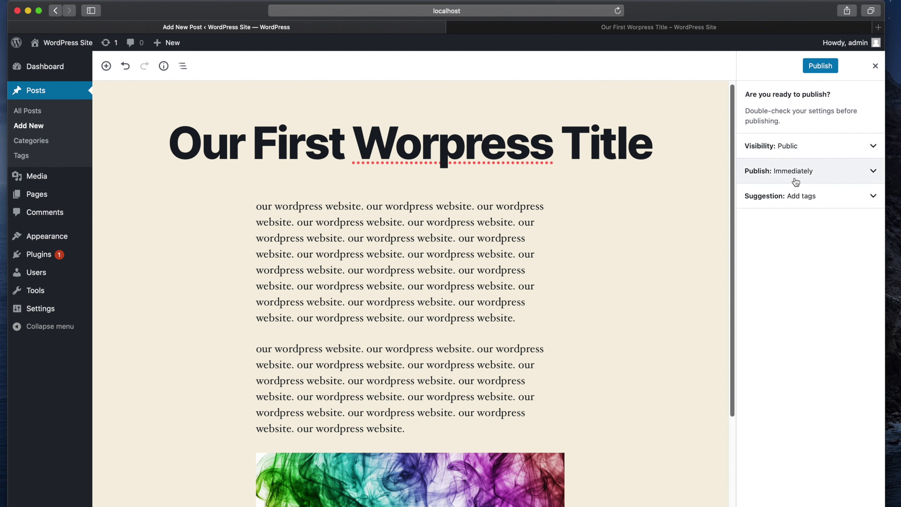
click(874, 172)
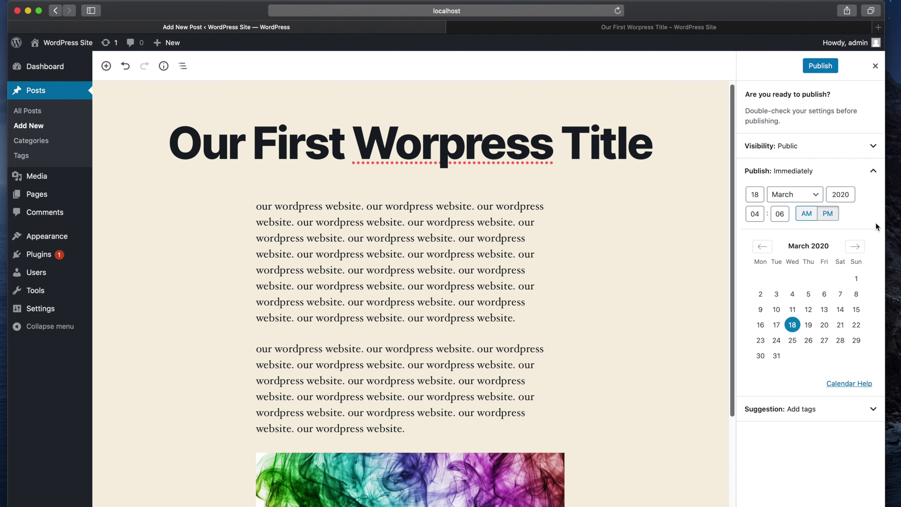
click(875, 173)
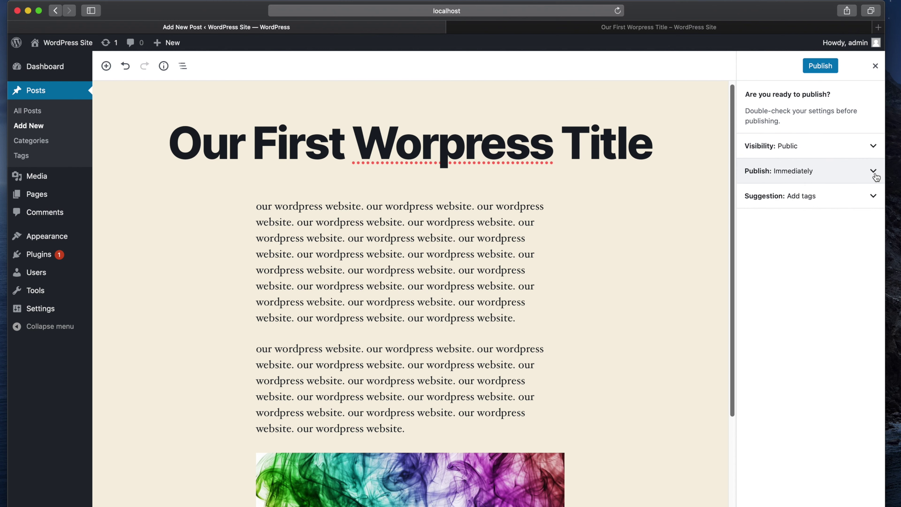
click(873, 200)
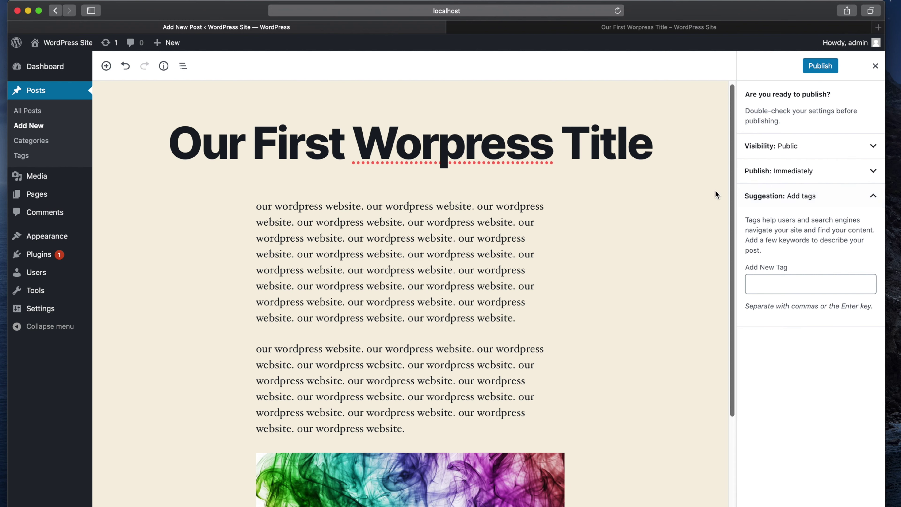
click(873, 200)
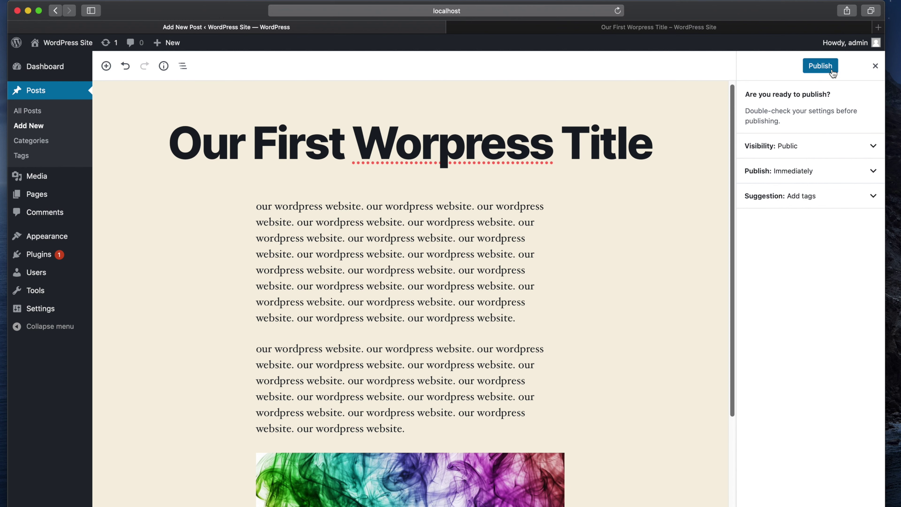
click(820, 70)
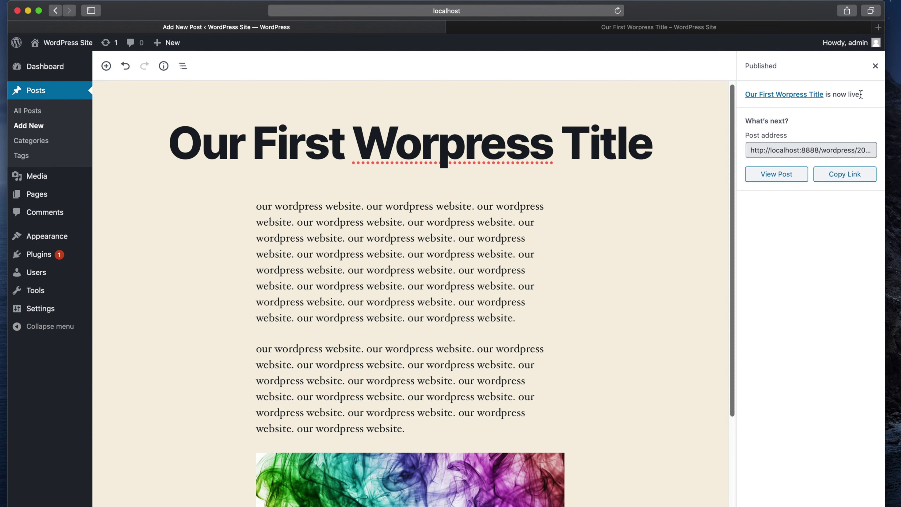
drag(860, 94, 817, 97)
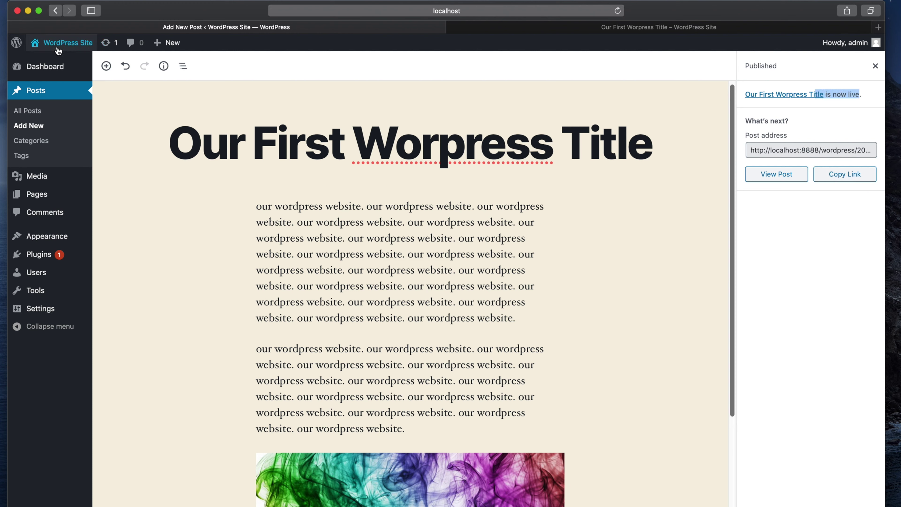
Step: Open the live site in a new browser tab and check the published post's title, paragraphs and image
mouse_move(64, 43)
right_click(47, 64)
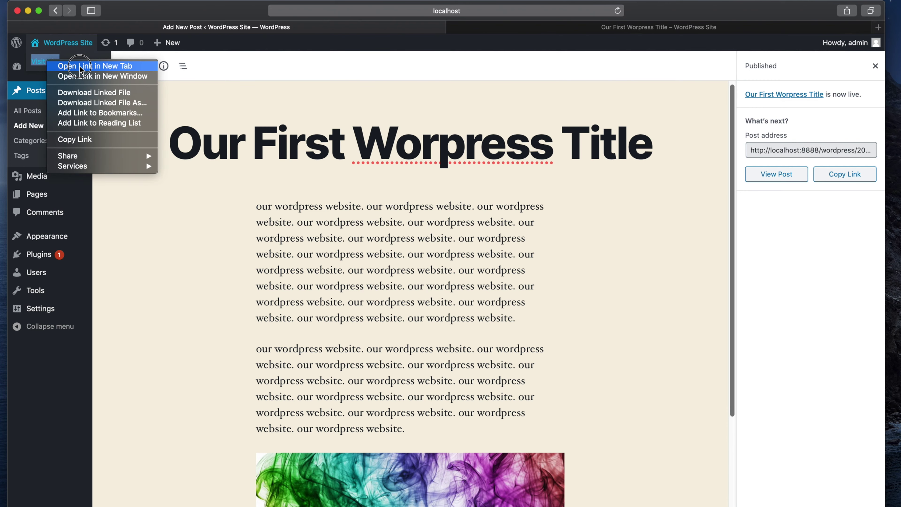
click(80, 65)
click(683, 28)
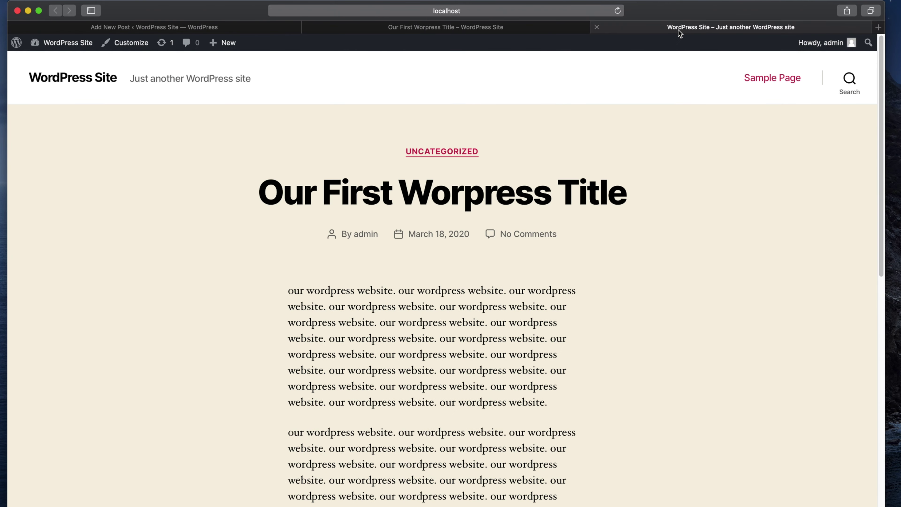
scroll(374, 379, down, 15)
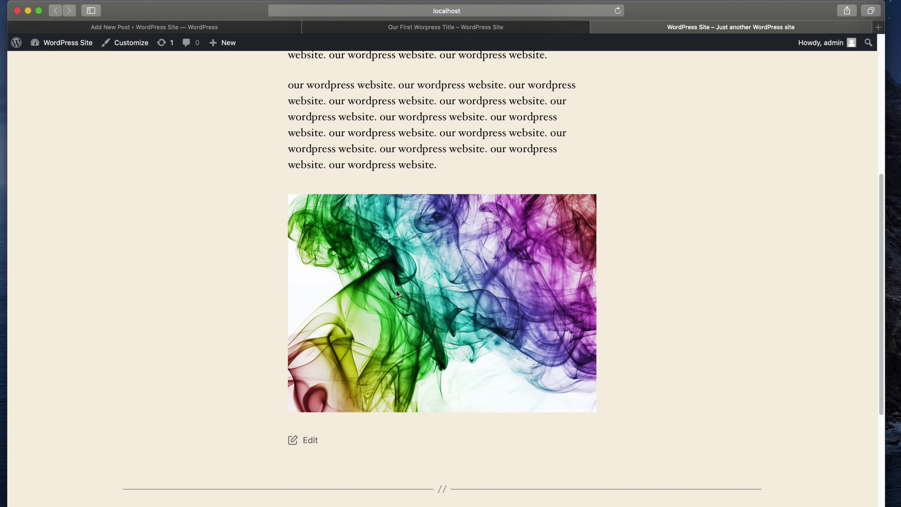
scroll(395, 291, up, 12)
scroll(303, 234, up, 3)
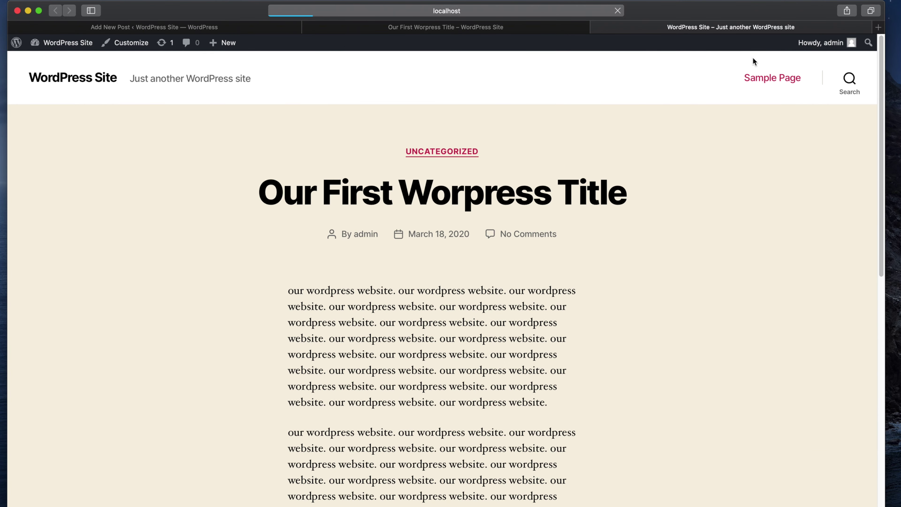
Step: Close the old post preview page and return to the post editor
click(408, 29)
click(309, 27)
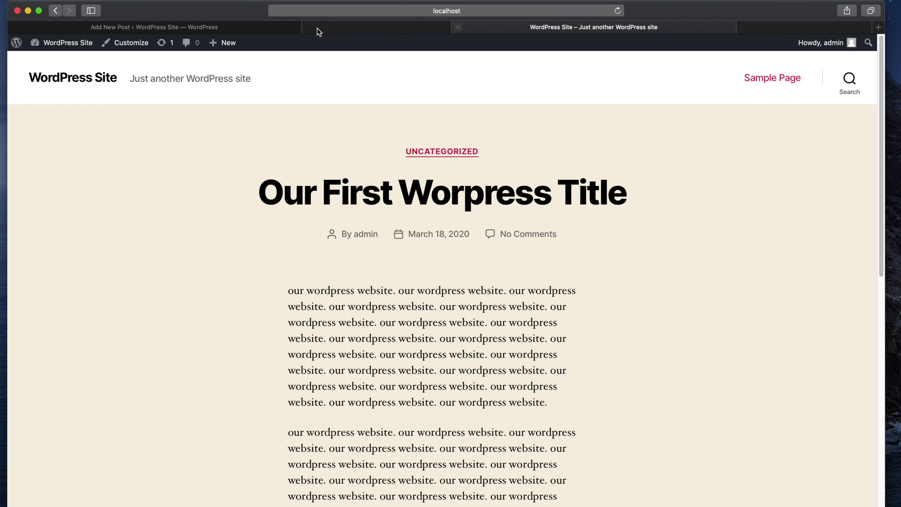
click(265, 27)
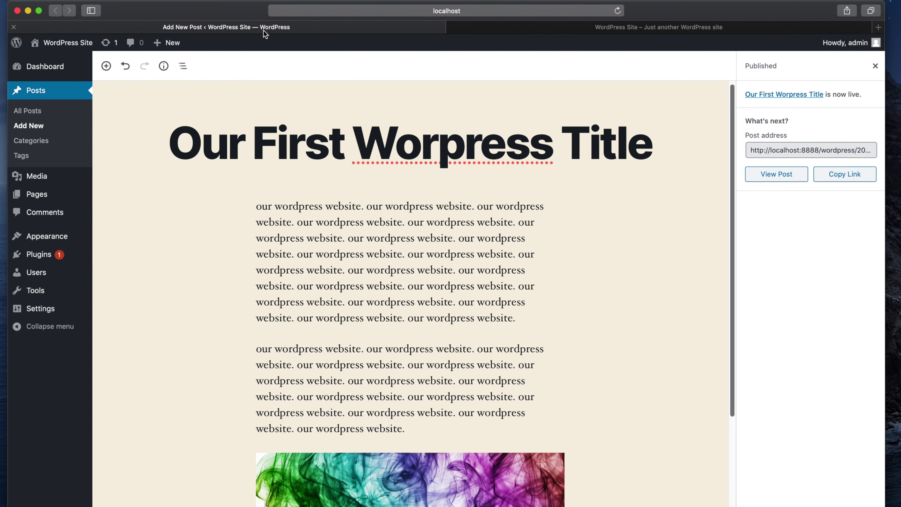
mouse_move(733, 195)
mouse_down()
mouse_move(714, 416)
mouse_move(729, 186)
mouse_up()
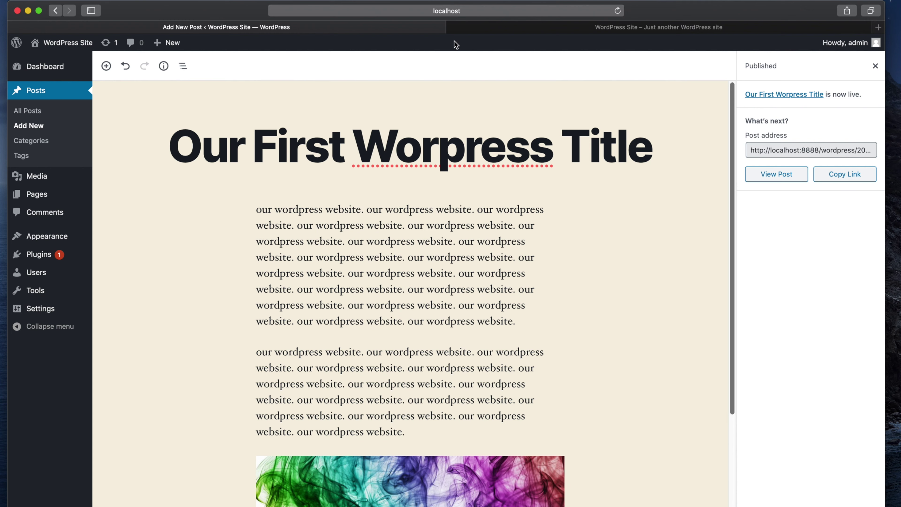
mouse_move(168, 47)
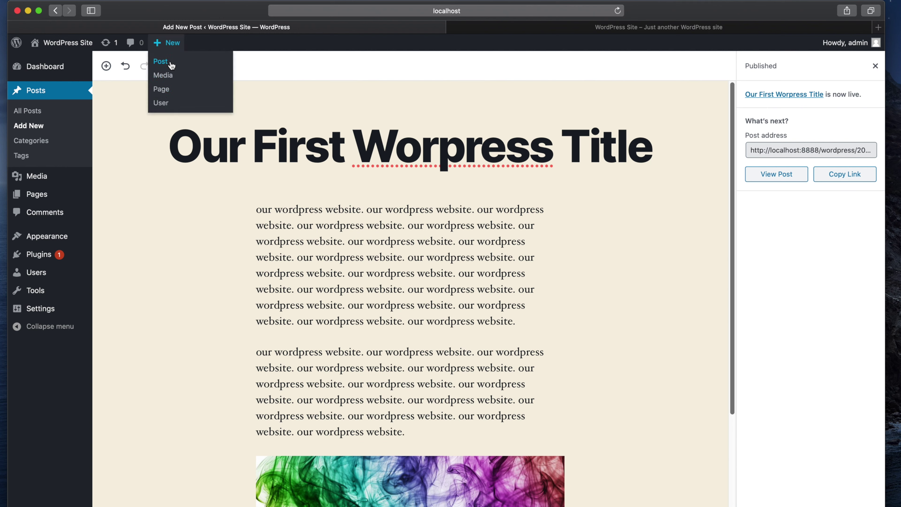
drag(170, 144, 317, 153)
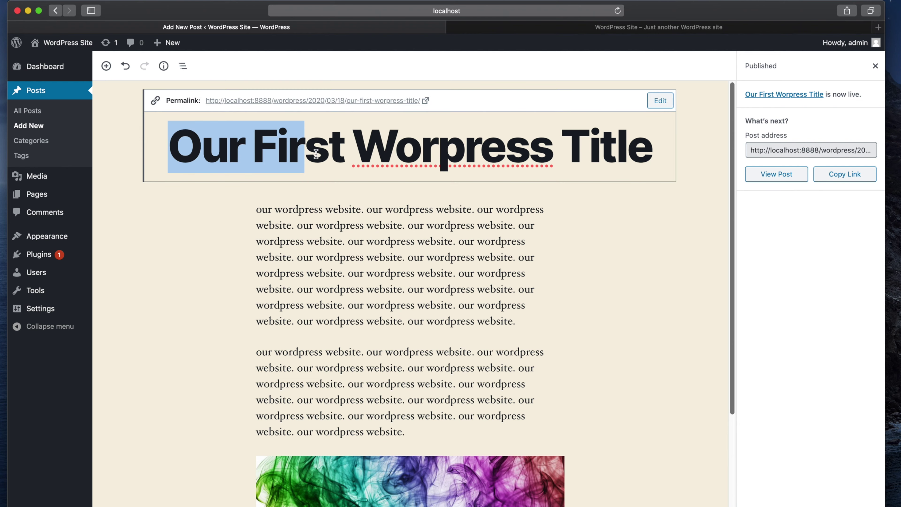